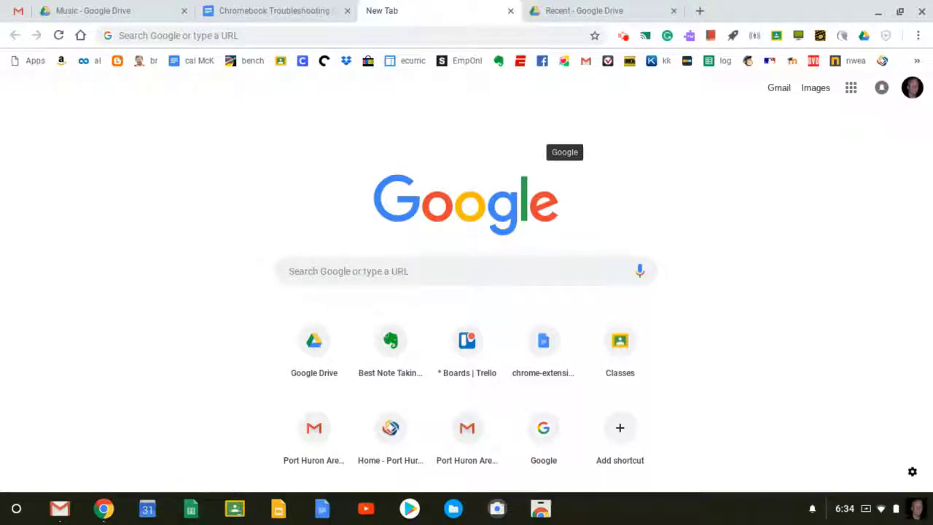
Step: Turn on the browser's Show bookmarks bar option
{"action": "key", "text": "ctrl+shift+b"}
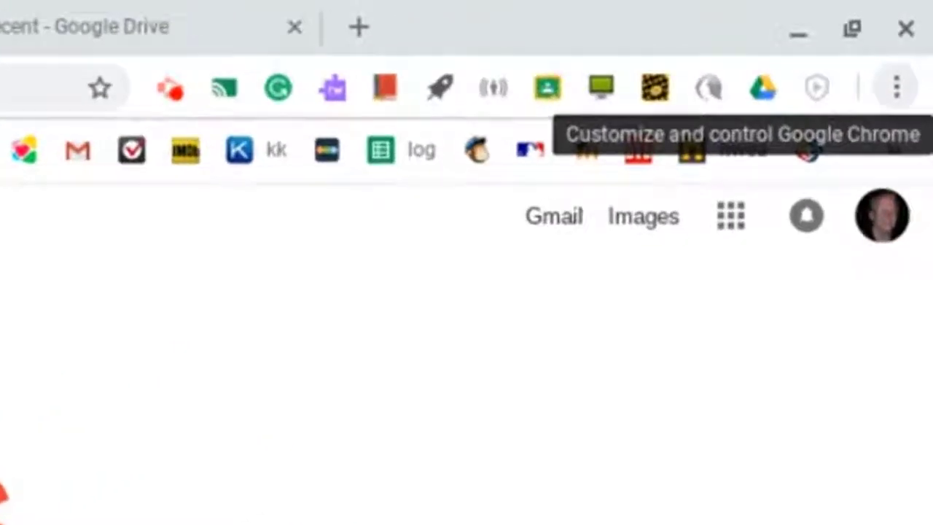
{"action": "left_click", "coordinate": [897, 88]}
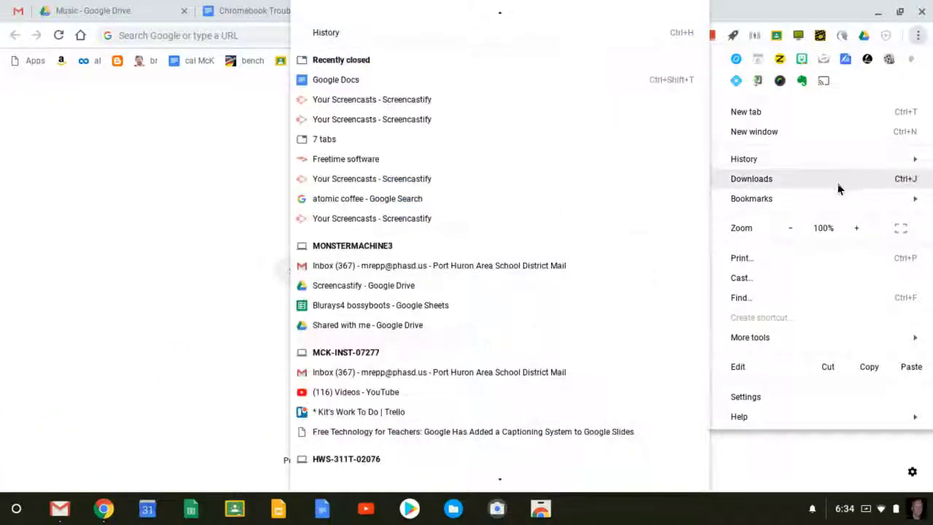
{"action": "mouse_move", "coordinate": [829, 198]}
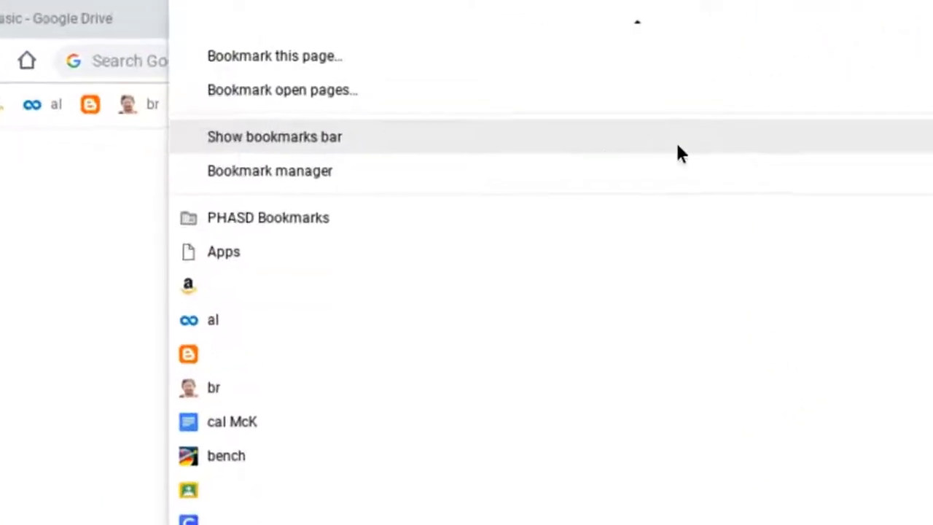
{"action": "left_click", "coordinate": [275, 137]}
Step: Check the Show bookmarks bar setting among the browser's bookmark options
{"action": "left_click", "coordinate": [917, 37]}
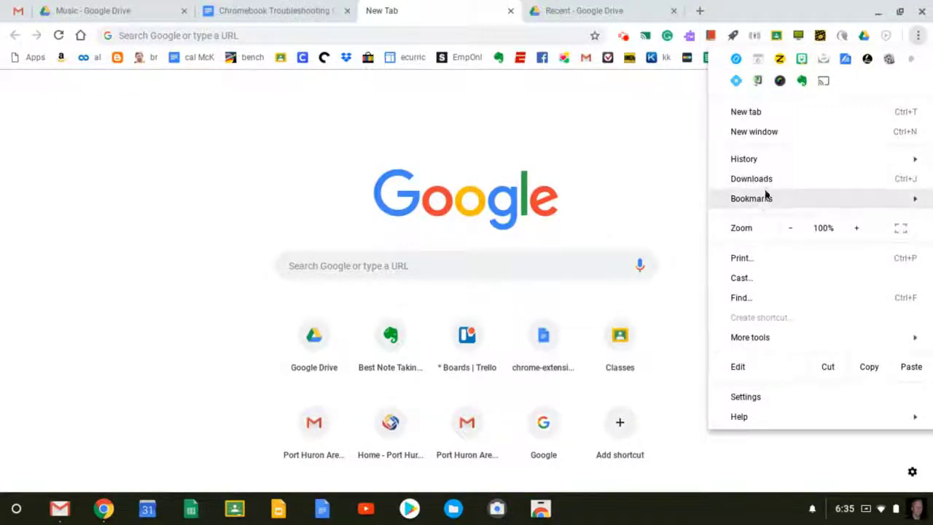
{"action": "mouse_move", "coordinate": [759, 198]}
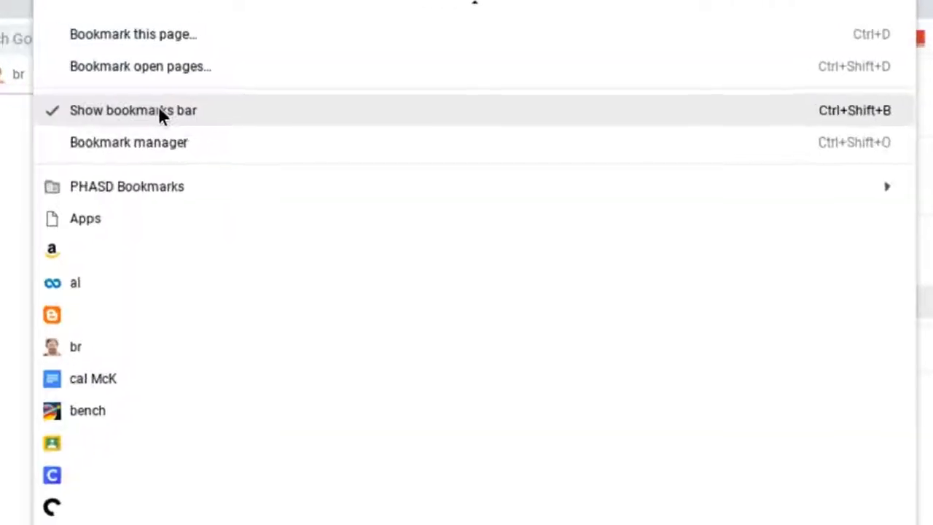
{"action": "left_click", "coordinate": [143, 99]}
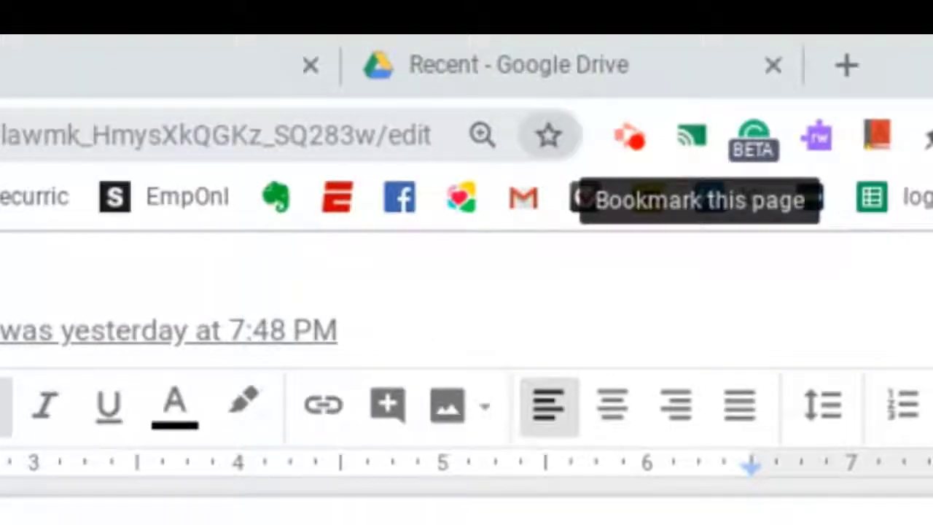
Step: Bookmark the Chromebook Troubleshooting Cheat Sheet(s) document and name the bookmark "Chromebook Cheats"
{"action": "left_click", "coordinate": [635, 135]}
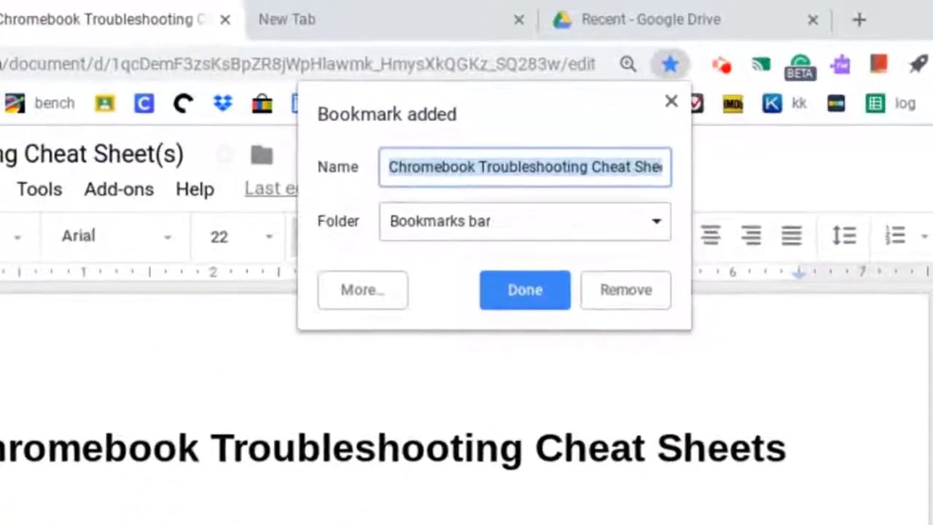
{"action": "key", "text": "BackSpace"}
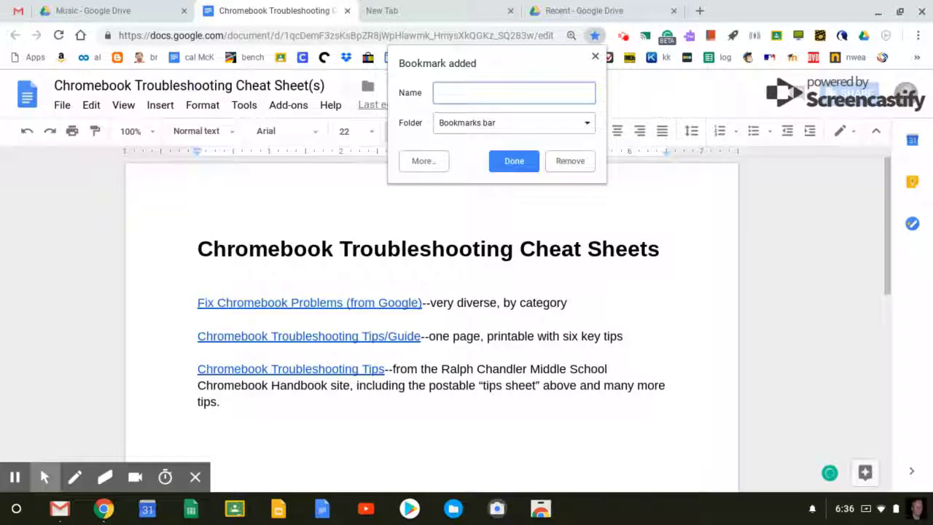
{"action": "type", "text": "Chromebook Cheats"}
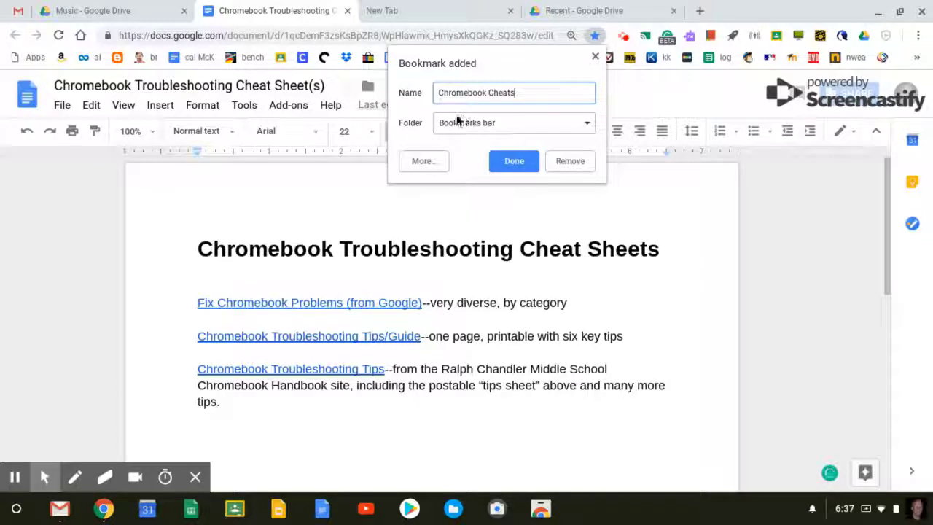
Step: Review the available bookmark folders, then save the new bookmark in the Bookmarks bar folder
{"action": "left_click", "coordinate": [506, 121]}
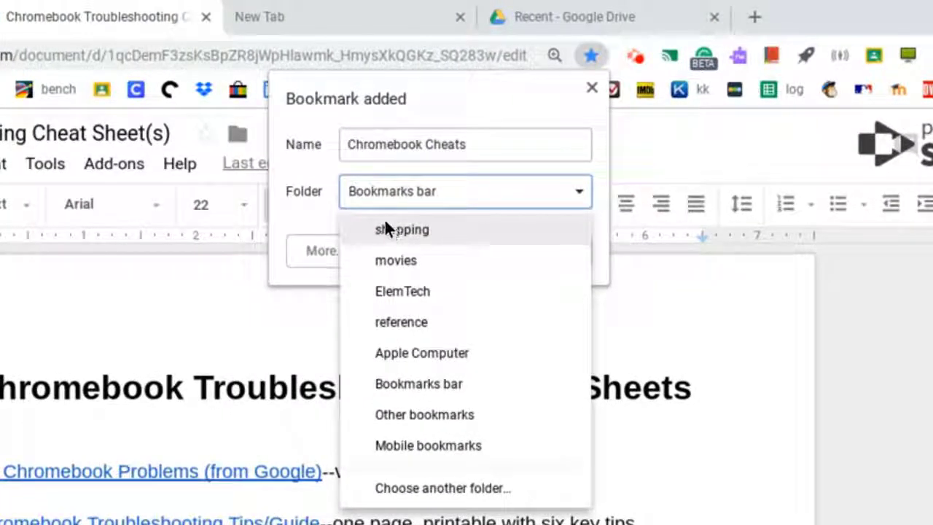
{"action": "left_click", "coordinate": [315, 210]}
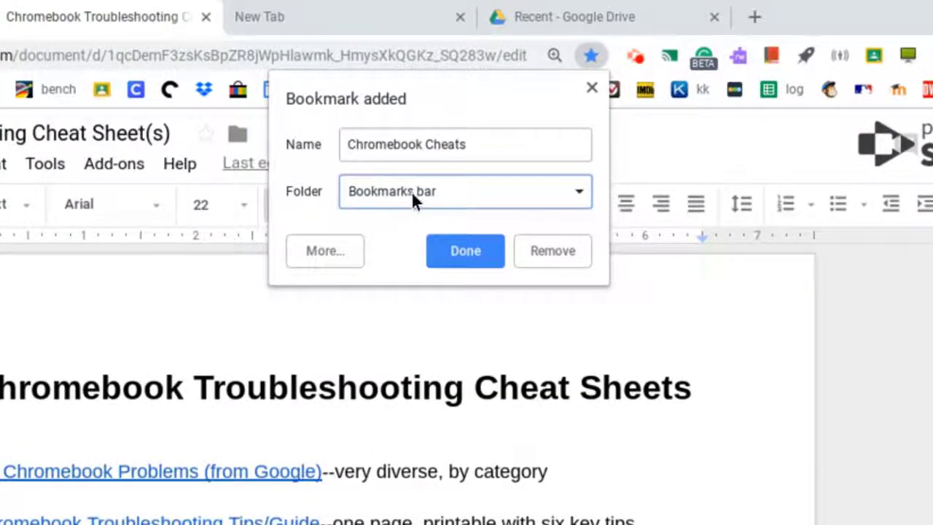
{"action": "left_click", "coordinate": [495, 123]}
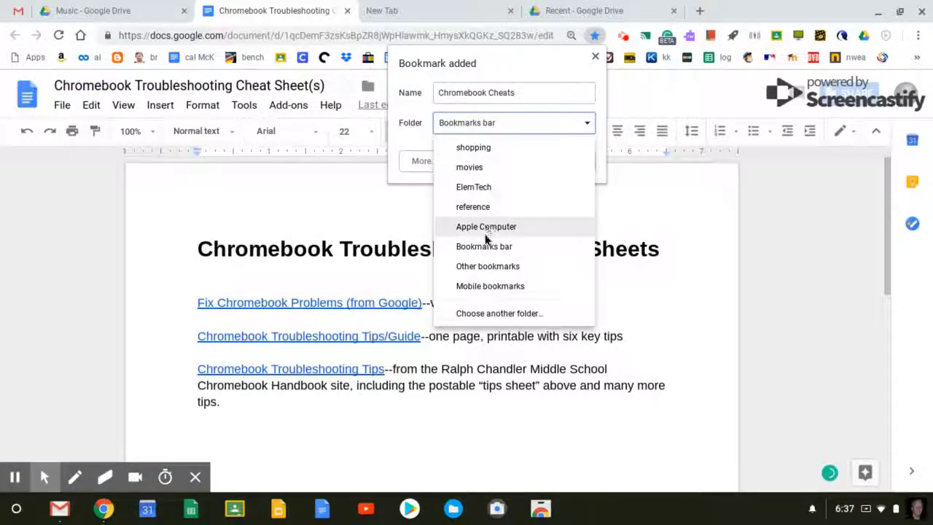
{"action": "left_click", "coordinate": [419, 159]}
{"action": "left_click", "coordinate": [512, 160]}
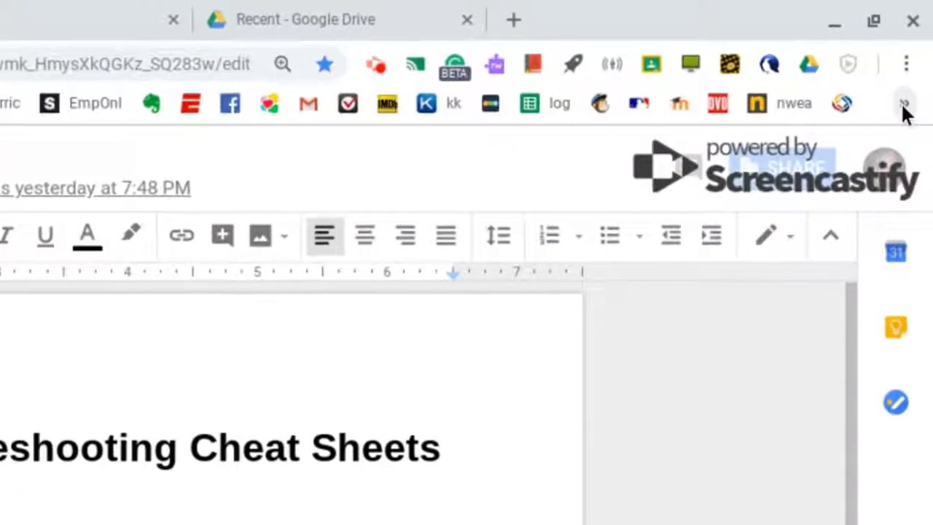
Step: Move the Chromebook Cheats bookmark from the end of the hidden overflow list onto the visible bookmarks bar, just before the Dropbox bookmark
{"action": "left_click", "coordinate": [904, 109]}
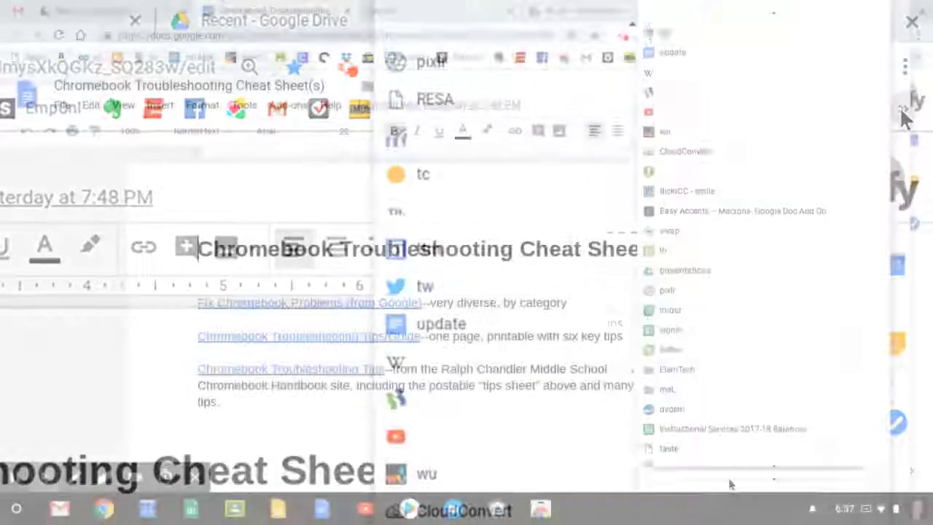
{"action": "scroll", "coordinate": [728, 476], "scroll_direction": "down", "scroll_amount": 15}
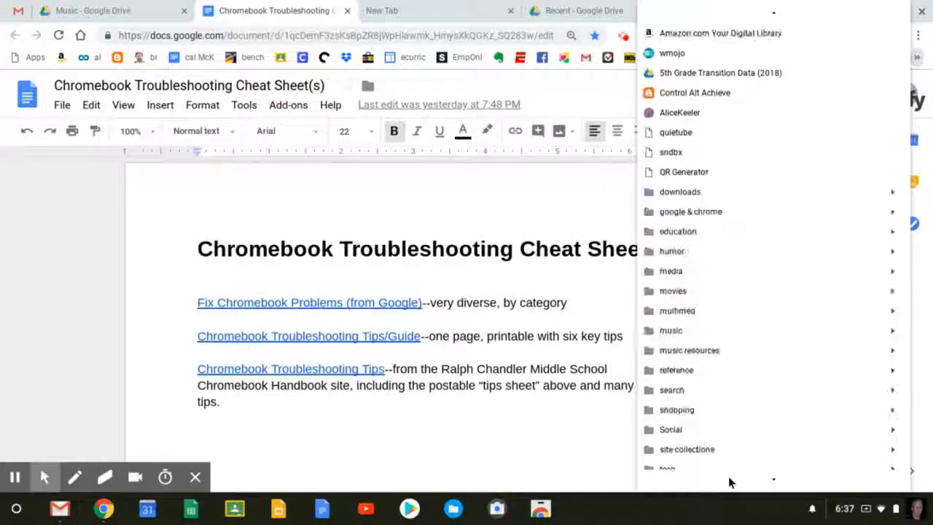
{"action": "scroll", "coordinate": [728, 476], "scroll_direction": "down", "scroll_amount": 15}
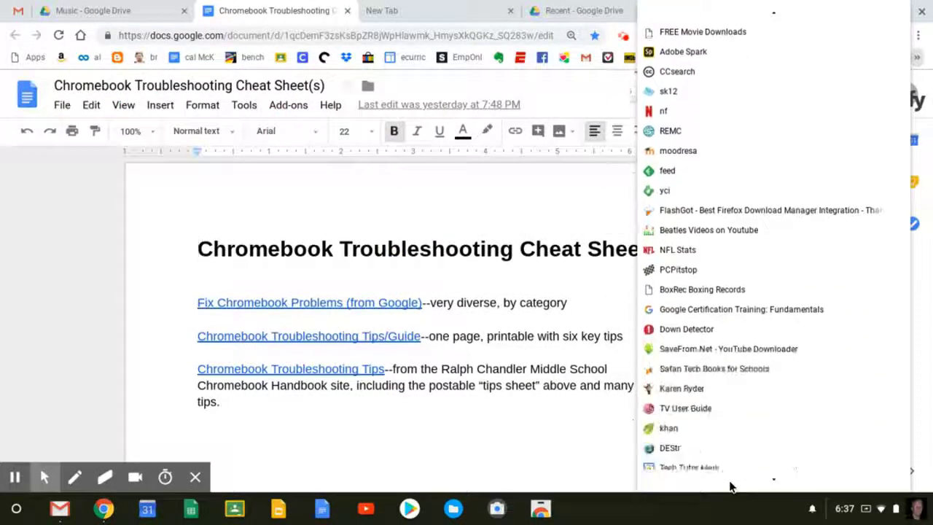
{"action": "scroll", "coordinate": [731, 486], "scroll_direction": "down", "scroll_amount": 15}
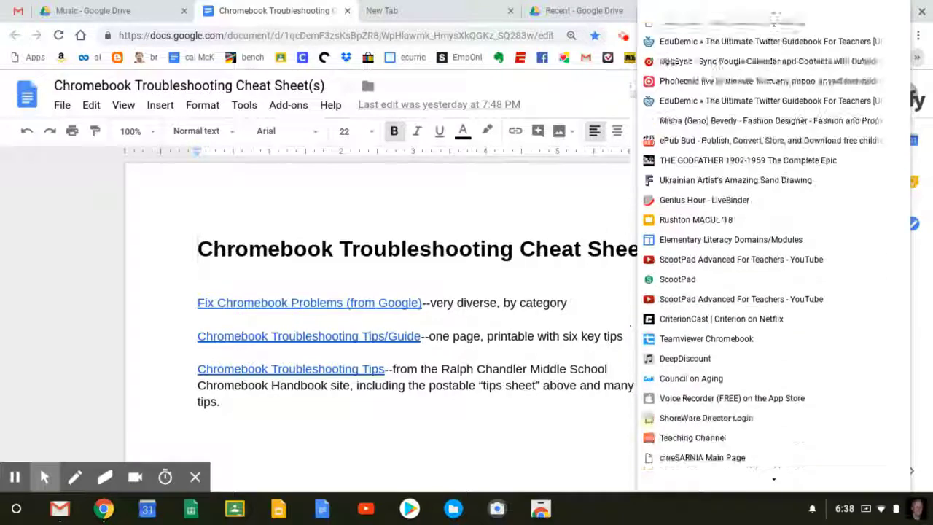
{"action": "scroll", "coordinate": [731, 481], "scroll_direction": "down", "scroll_amount": 15}
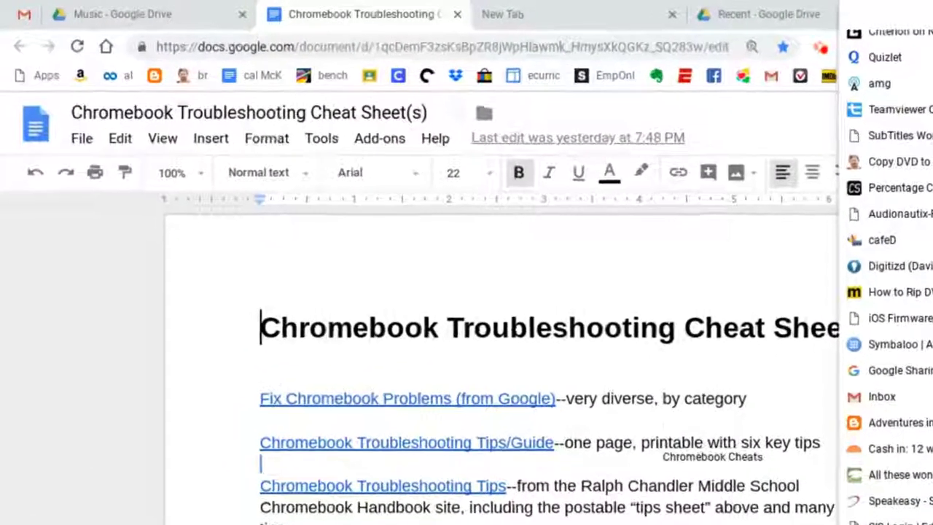
{"action": "left_click", "coordinate": [578, 374]}
{"action": "left_click", "coordinate": [468, 277]}
{"action": "mouse_move", "coordinate": [641, 298]}
{"action": "left_mouse_down"}
{"action": "mouse_move", "coordinate": [531, 140]}
{"action": "mouse_move", "coordinate": [509, 85]}
{"action": "mouse_move", "coordinate": [544, 92]}
{"action": "mouse_move", "coordinate": [523, 93]}
{"action": "left_mouse_up"}
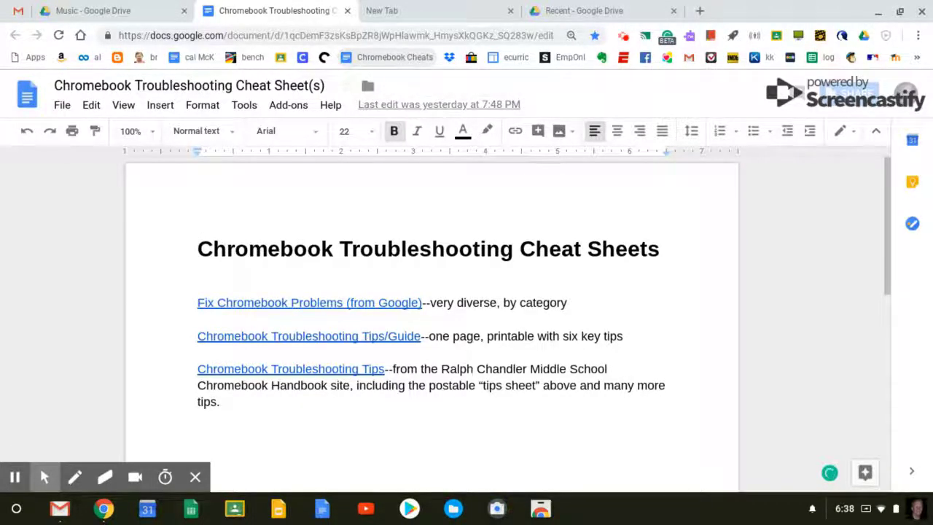
Step: Rename the Chromebook Cheats bookmark to "Chromebooks" and save the change
{"action": "right_click", "coordinate": [361, 60]}
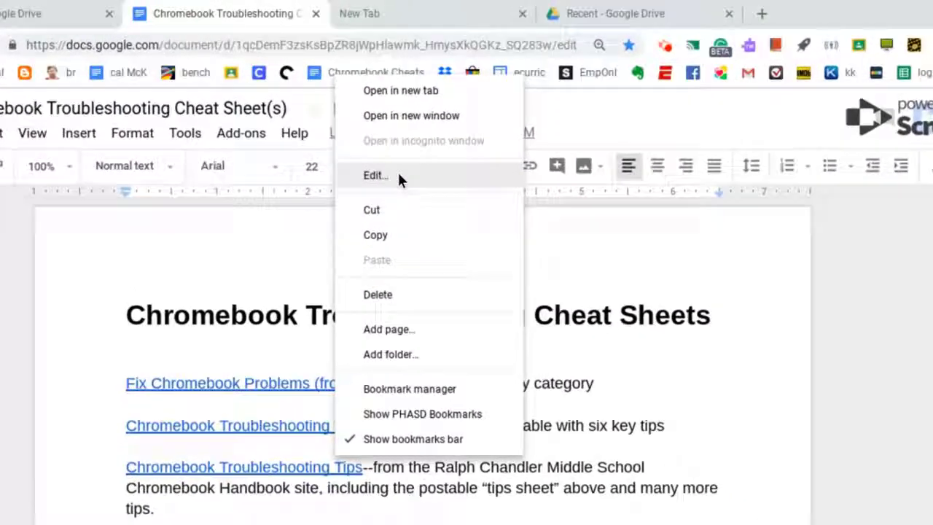
{"action": "left_click", "coordinate": [399, 179]}
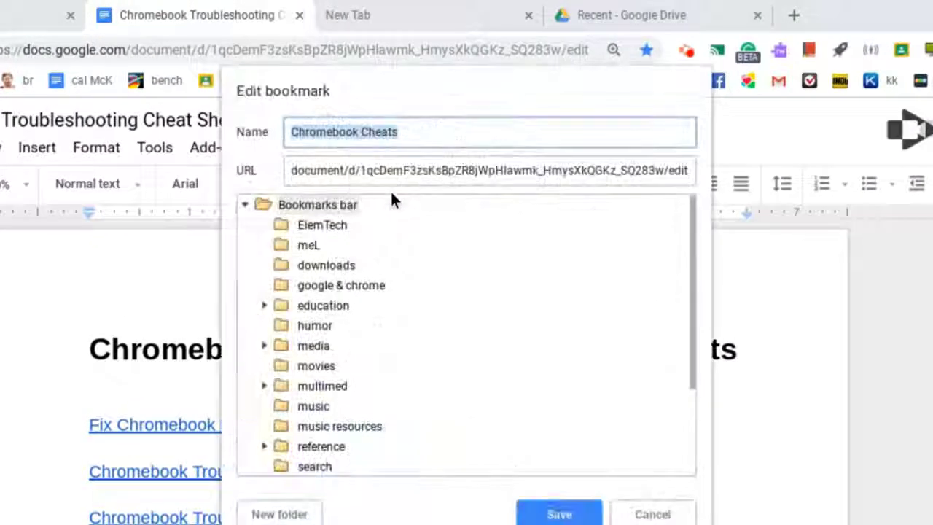
{"action": "left_click", "coordinate": [410, 129]}
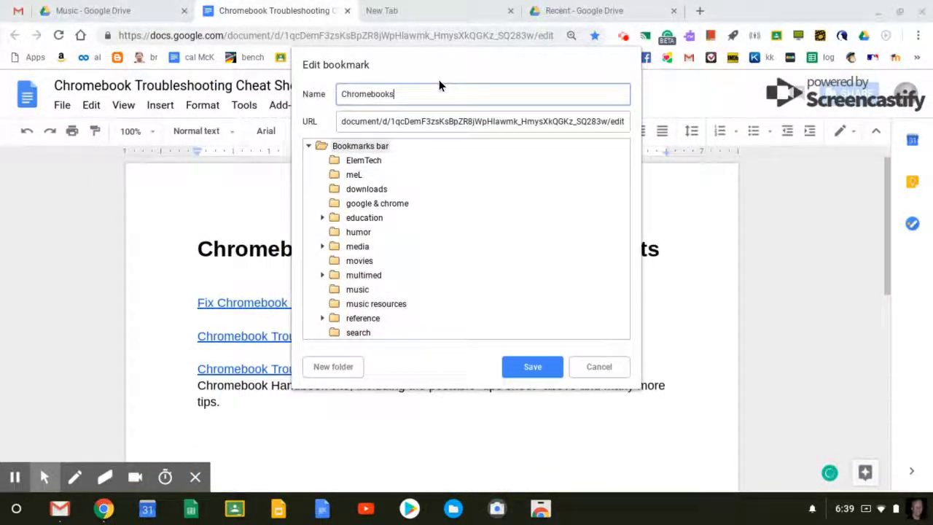
{"action": "left_click", "coordinate": [543, 371]}
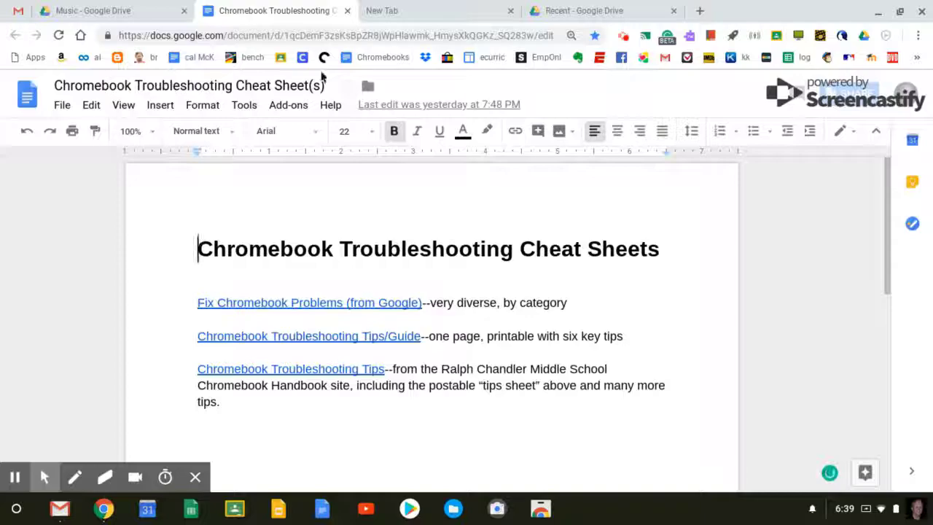
Step: Minimize the browser window and search the Chromebook launcher for "clever"
{"action": "left_click", "coordinate": [879, 12]}
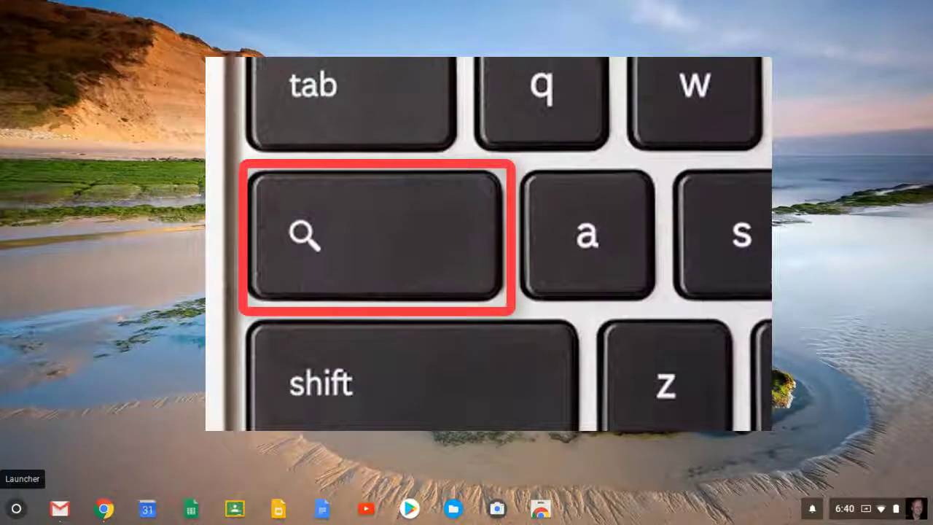
{"action": "key", "text": "super"}
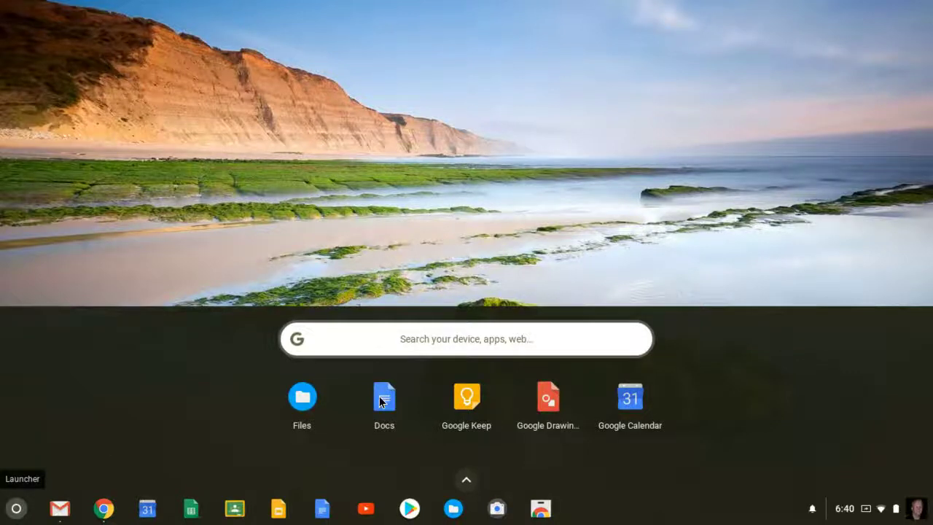
{"action": "left_click", "coordinate": [388, 339]}
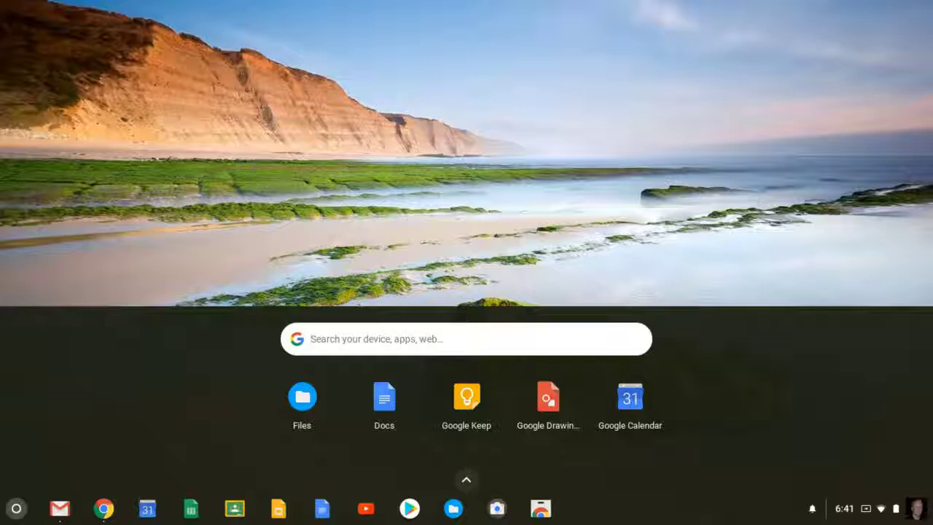
{"action": "type", "text": "clever"}
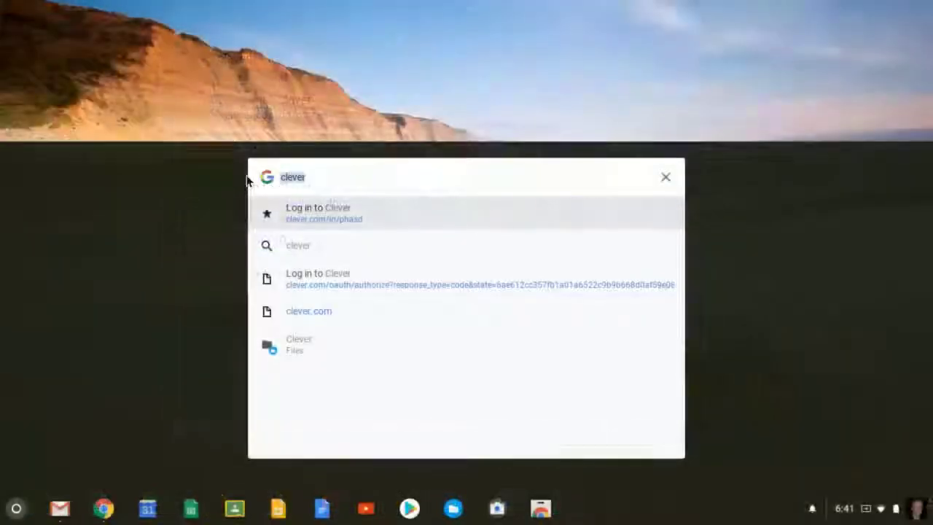
Step: Search the launcher for "chromebook", and in a fresh search for "slides"
{"action": "type", "text": "chrome"}
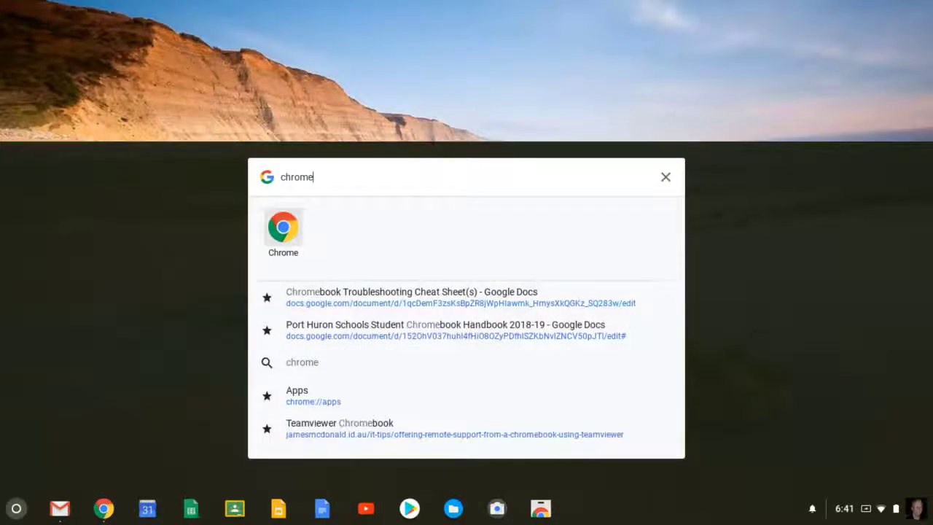
{"action": "type", "text": "book"}
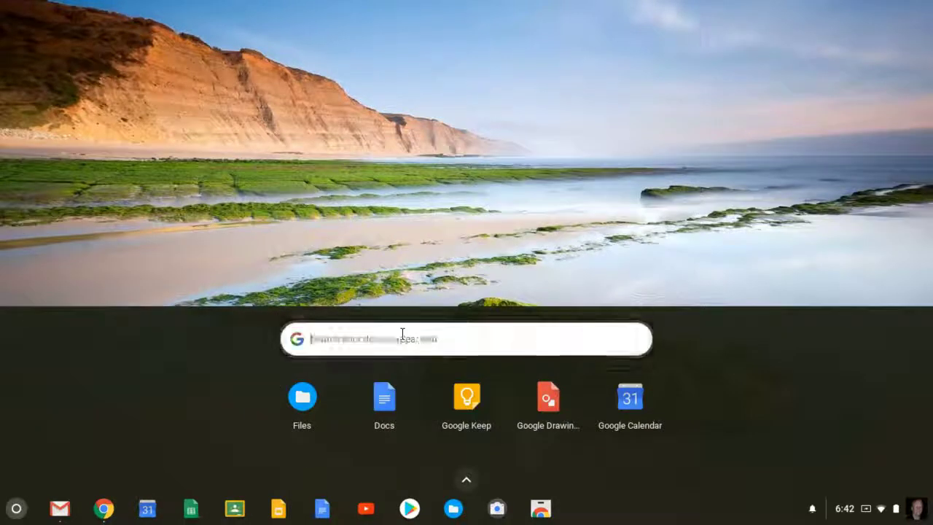
{"action": "type", "text": "s"}
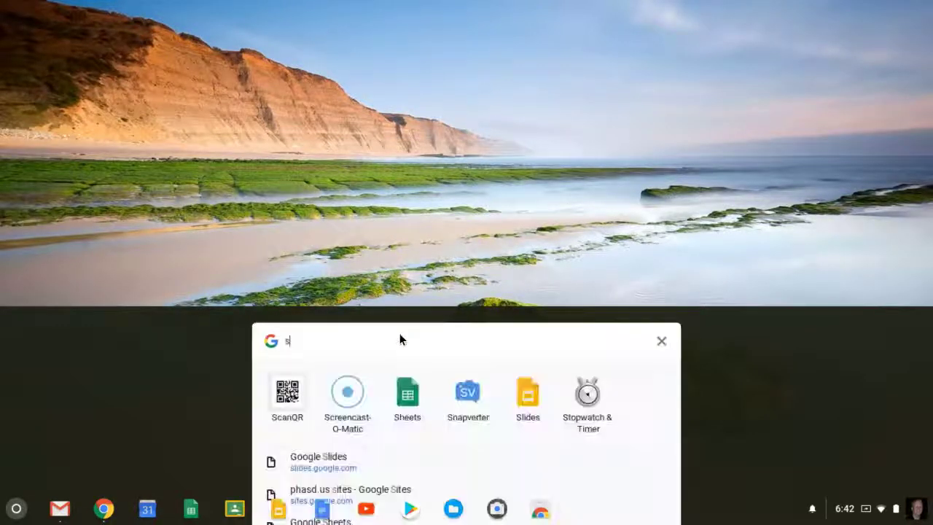
{"action": "type", "text": "lides"}
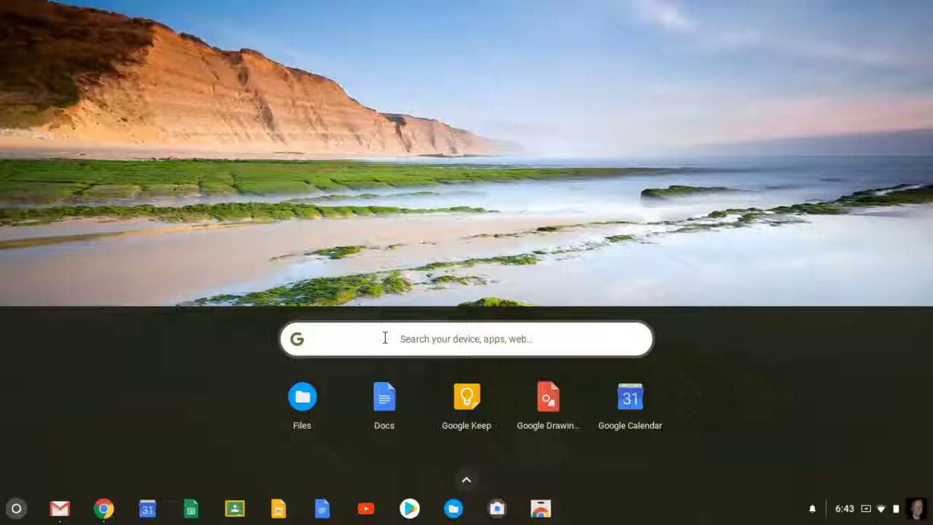
Step: Search the launcher for "classroom" and open the bookmarked Google Classroom Classes page from the results
{"action": "left_click", "coordinate": [385, 339]}
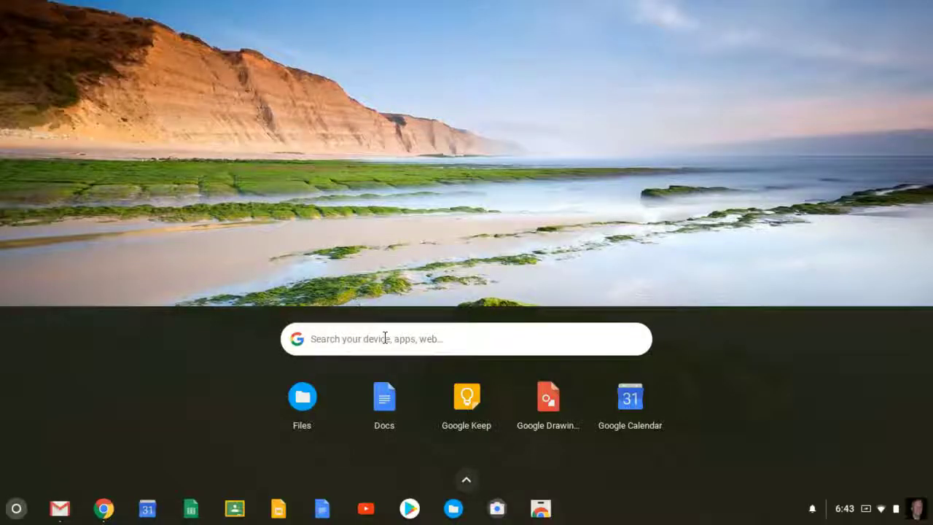
{"action": "type", "text": "class"}
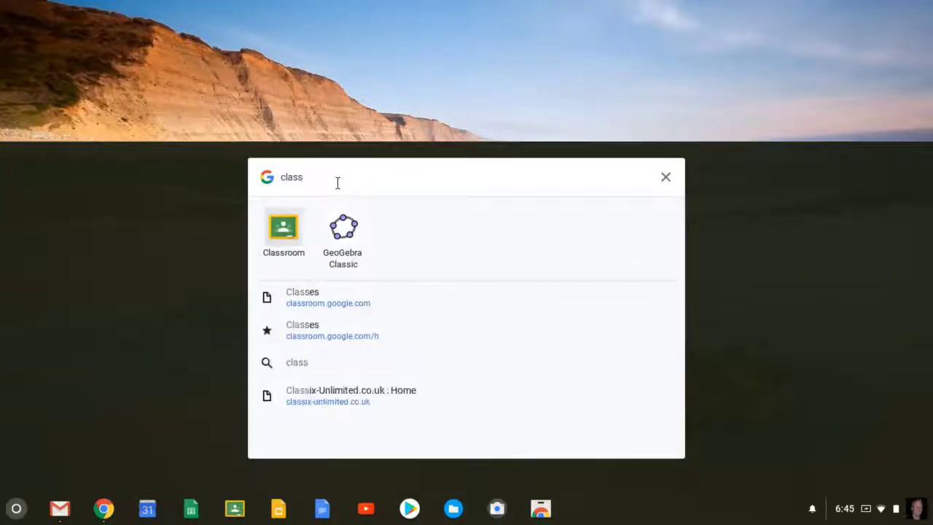
{"action": "type", "text": "room"}
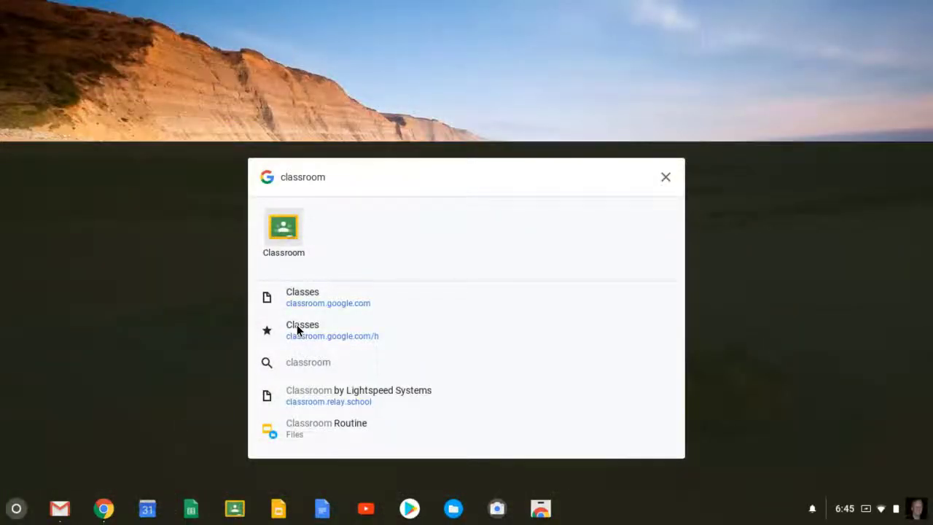
{"action": "left_click", "coordinate": [297, 330]}
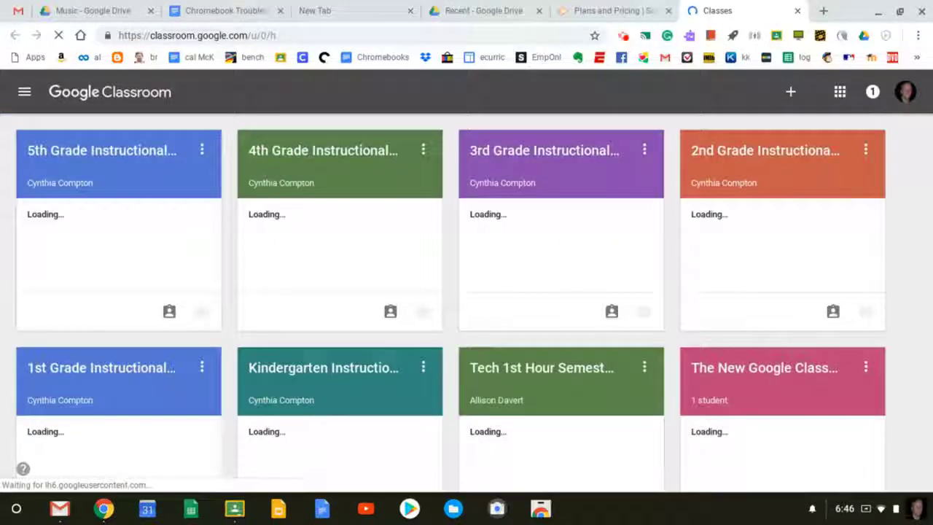